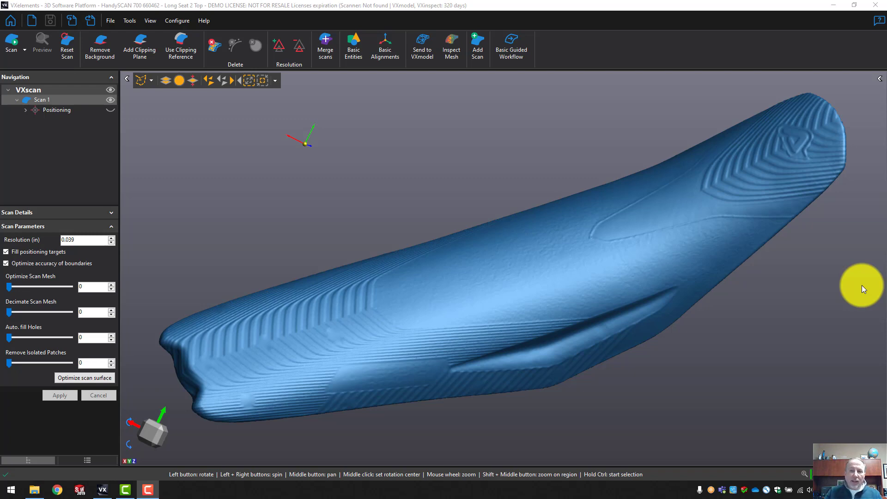
Start a scan merge with Scan 1 as the fixed item and add the Long Seat 2 Bottom session as the mobile scan.
{"action": "mouse_move", "coordinate": [527, 367]}
{"action": "left_mouse_down"}
{"action": "mouse_move", "coordinate": [531, 313]}
{"action": "mouse_move", "coordinate": [519, 359]}
{"action": "mouse_move", "coordinate": [530, 374]}
{"action": "mouse_move", "coordinate": [512, 374]}
{"action": "left_mouse_up"}
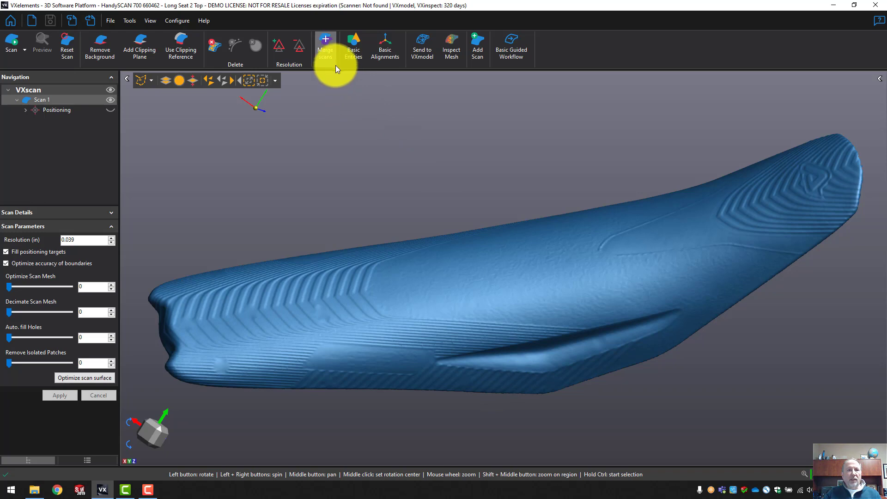
{"action": "left_click", "coordinate": [328, 53]}
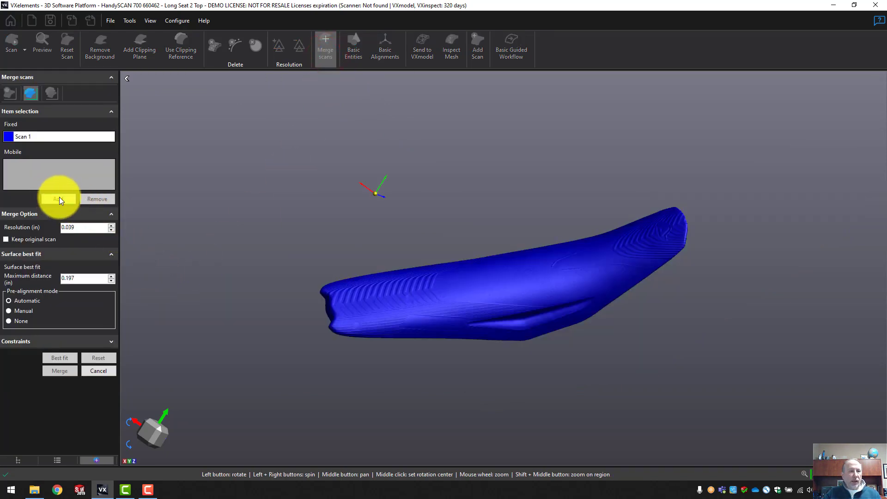
{"action": "left_click", "coordinate": [60, 199]}
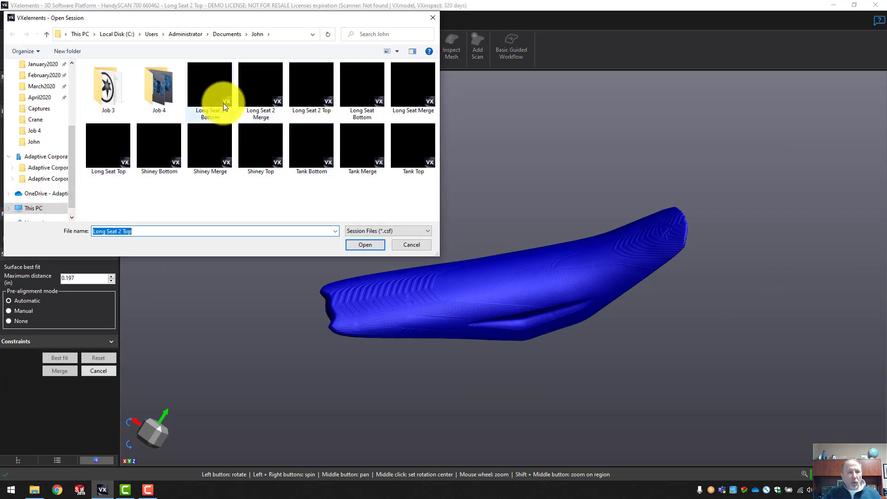
{"action": "left_click", "coordinate": [212, 95]}
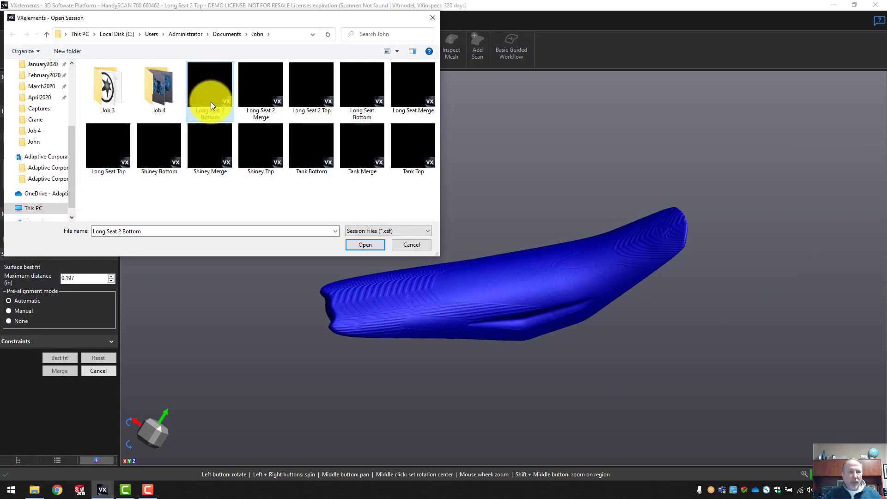
{"action": "left_click", "coordinate": [371, 246]}
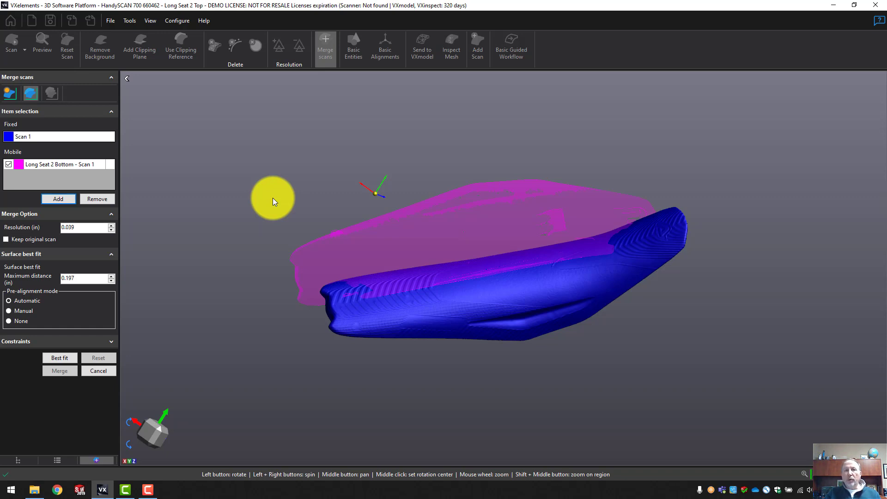
Align the bottom scan to the top scan with a target best fit, accept the alignment and merge the two scans.
{"action": "left_click", "coordinate": [10, 94]}
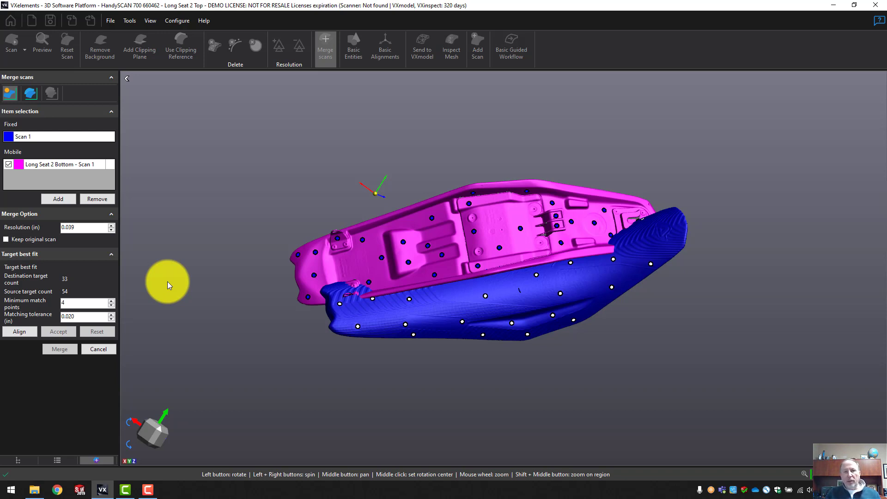
{"action": "left_click", "coordinate": [28, 332]}
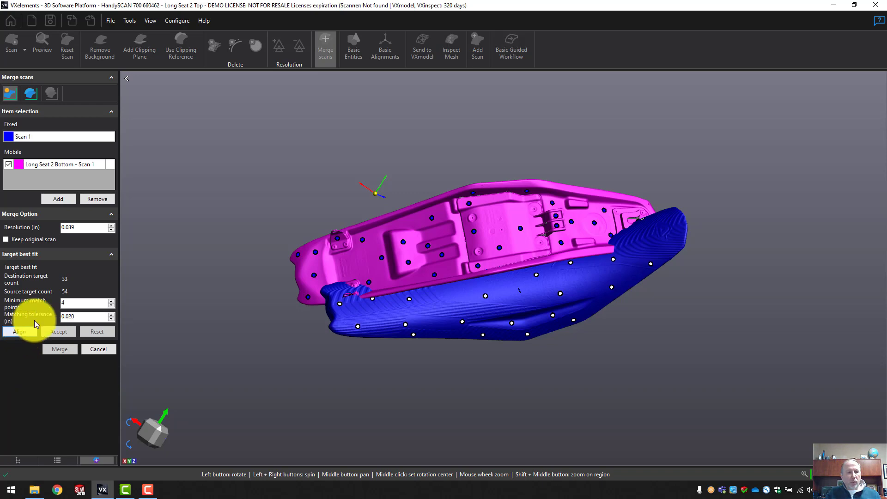
{"action": "left_click", "coordinate": [26, 332]}
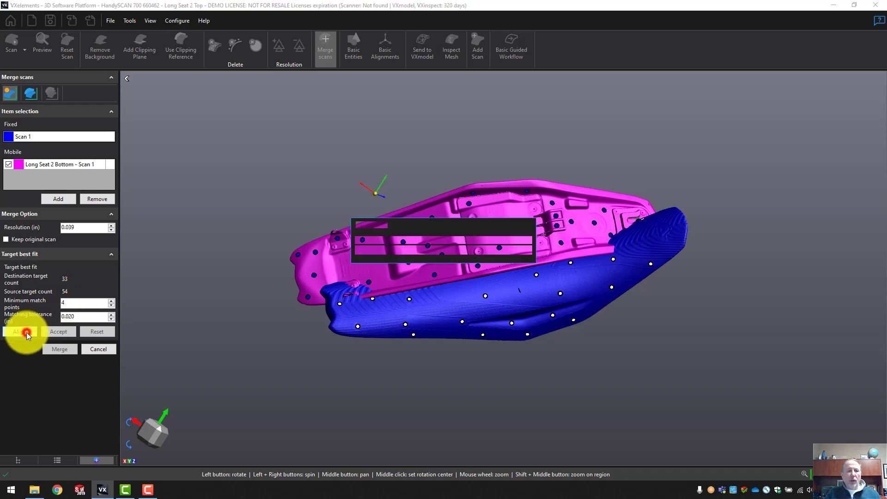
{"action": "left_click_drag", "start_coordinate": [589, 354], "coordinate": [355, 350]}
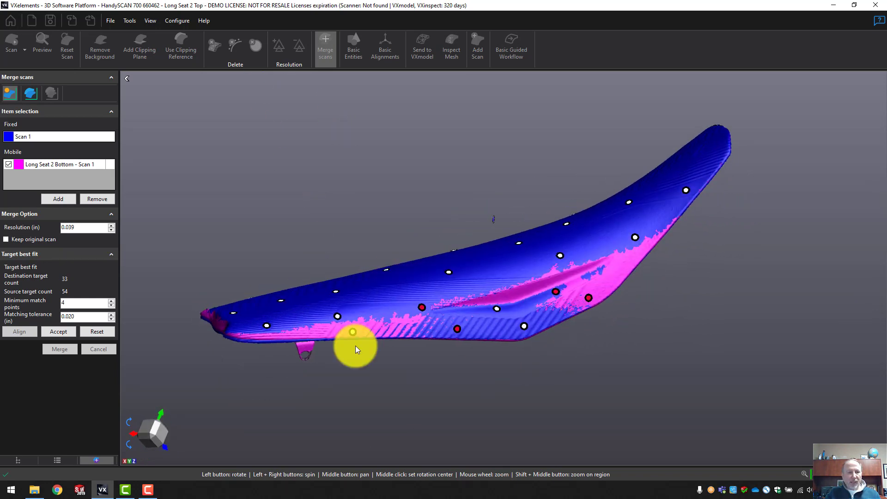
{"action": "left_click", "coordinate": [49, 329]}
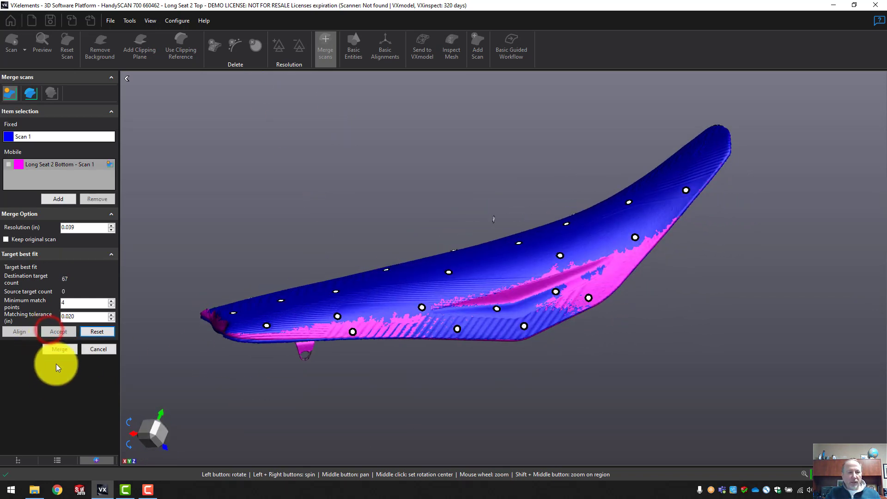
{"action": "left_click", "coordinate": [57, 348]}
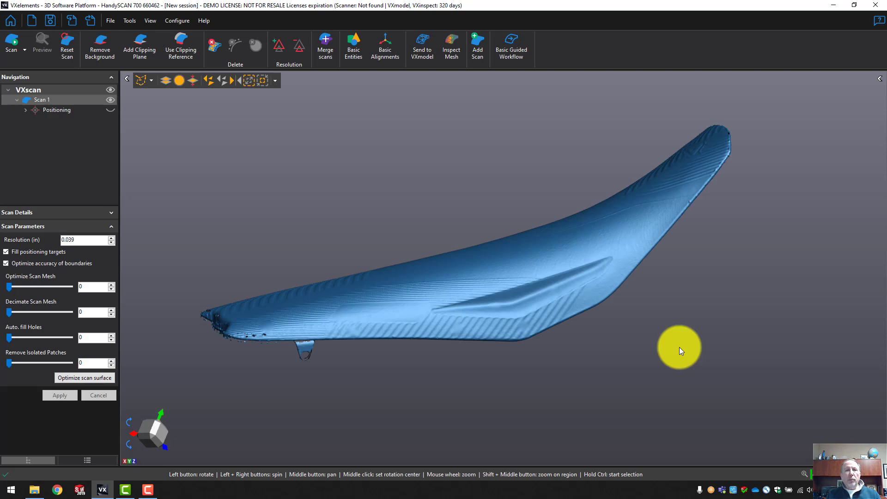
Send the merged seat scan to VXmodel and clean the mesh of all preselected defect types, leaving out narrow bridges.
{"action": "left_click_drag", "start_coordinate": [671, 354], "coordinate": [587, 353]}
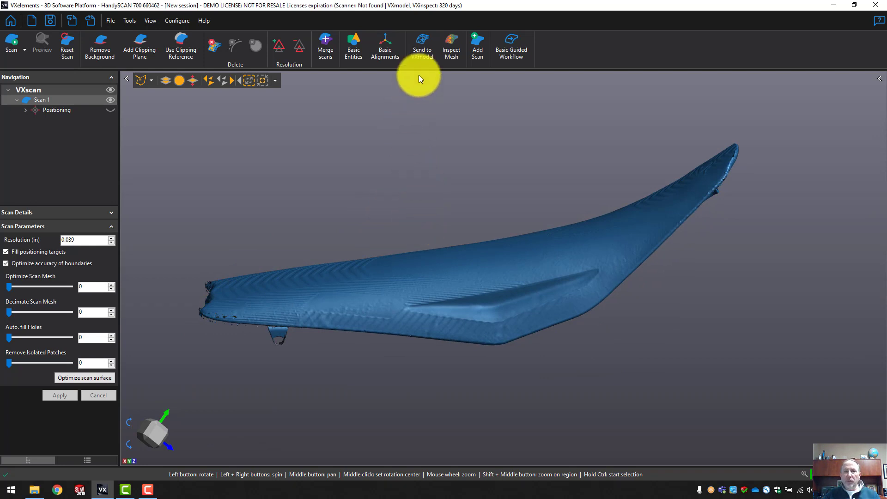
{"action": "left_click", "coordinate": [423, 52]}
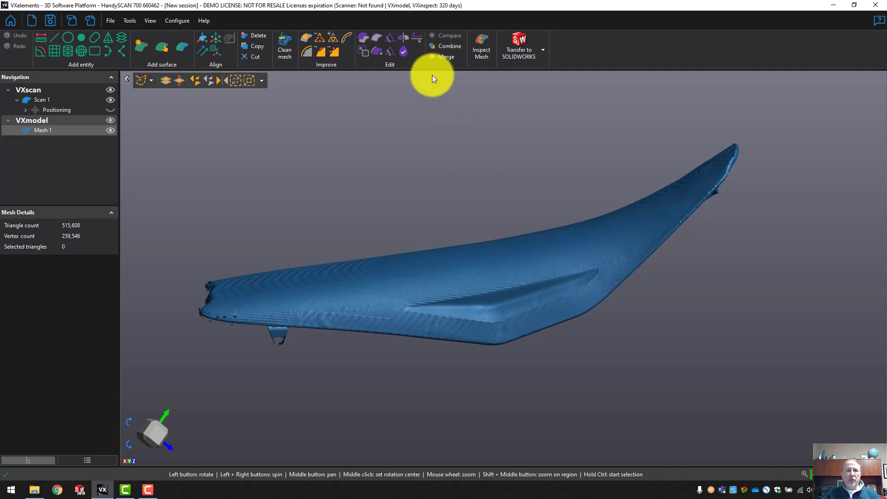
{"action": "mouse_move", "coordinate": [310, 107]}
{"action": "left_mouse_down"}
{"action": "mouse_move", "coordinate": [356, 119]}
{"action": "mouse_move", "coordinate": [362, 130]}
{"action": "mouse_move", "coordinate": [353, 137]}
{"action": "mouse_move", "coordinate": [391, 190]}
{"action": "left_mouse_up"}
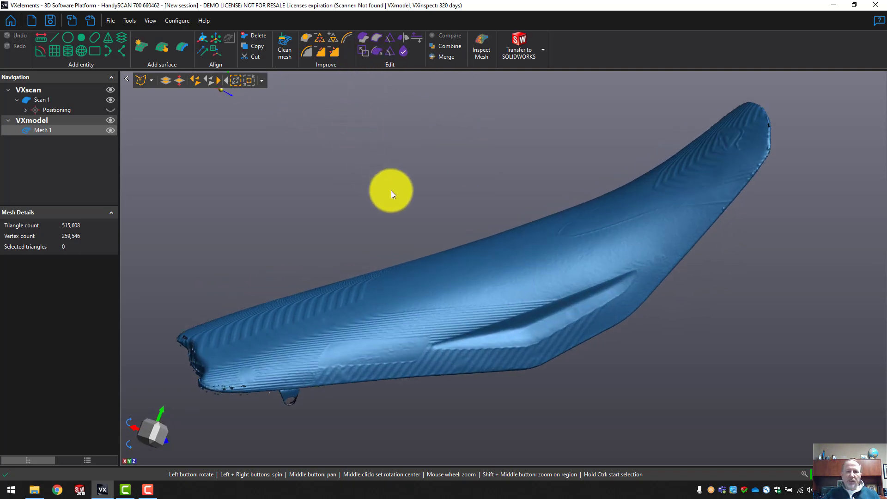
{"action": "left_click", "coordinate": [283, 59]}
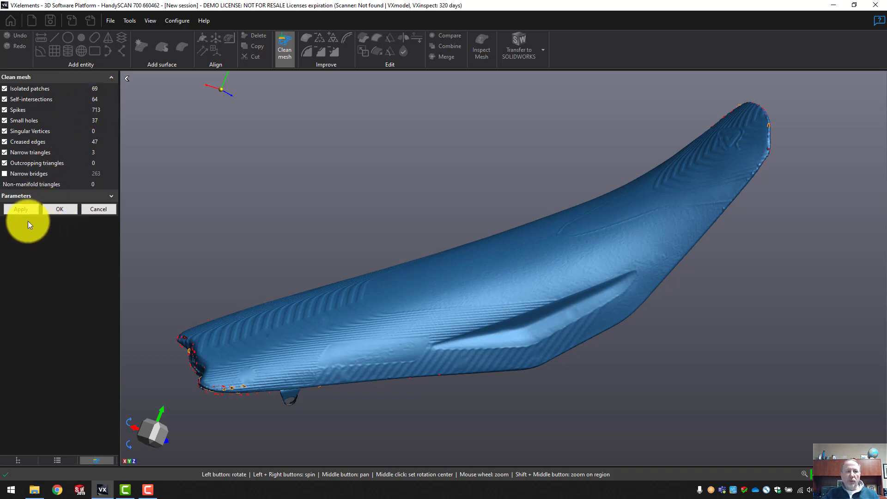
{"action": "left_click", "coordinate": [25, 209]}
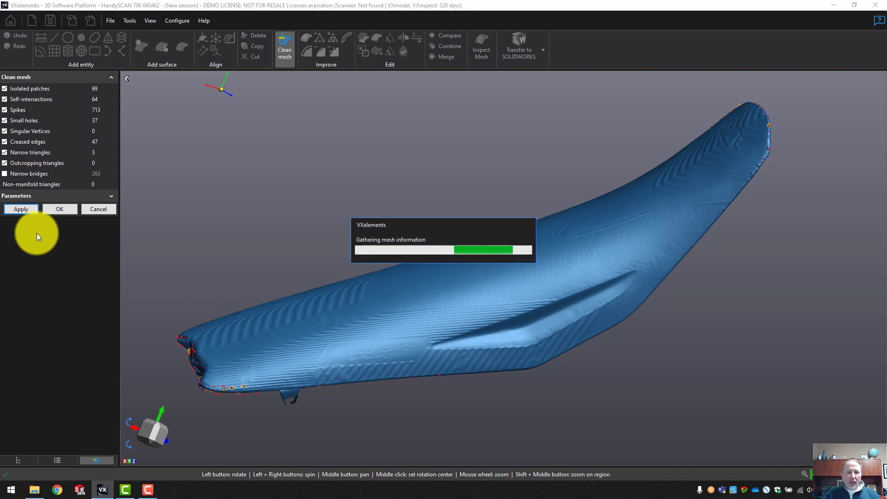
{"action": "left_click", "coordinate": [56, 210]}
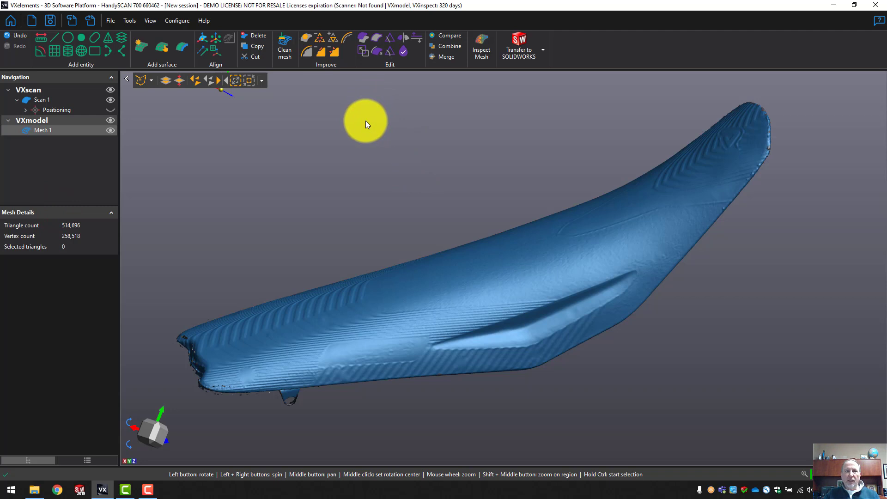
Start Fill Holes with the Low Curvature method and fill the large forked hole in the plate at the underside's rounded end.
{"action": "left_click", "coordinate": [307, 37]}
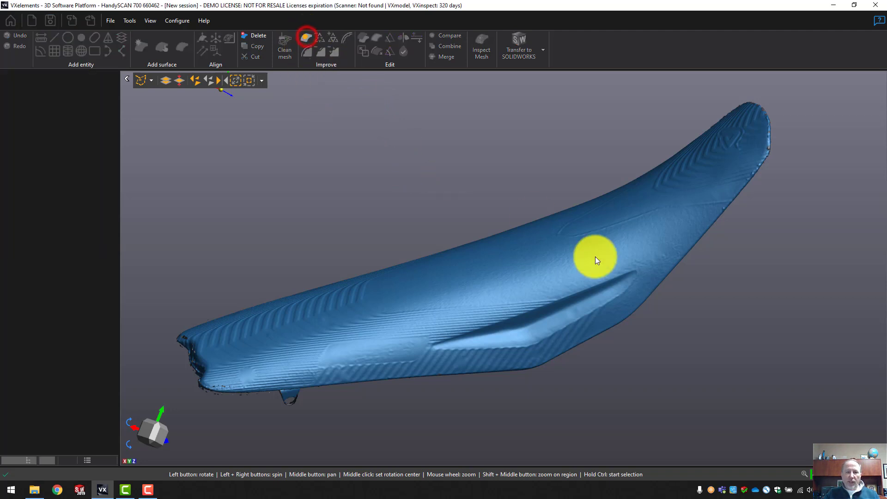
{"action": "left_click_drag", "start_coordinate": [687, 327], "coordinate": [633, 273]}
{"action": "scroll", "coordinate": [702, 302], "scroll_direction": "up", "scroll_amount": 3}
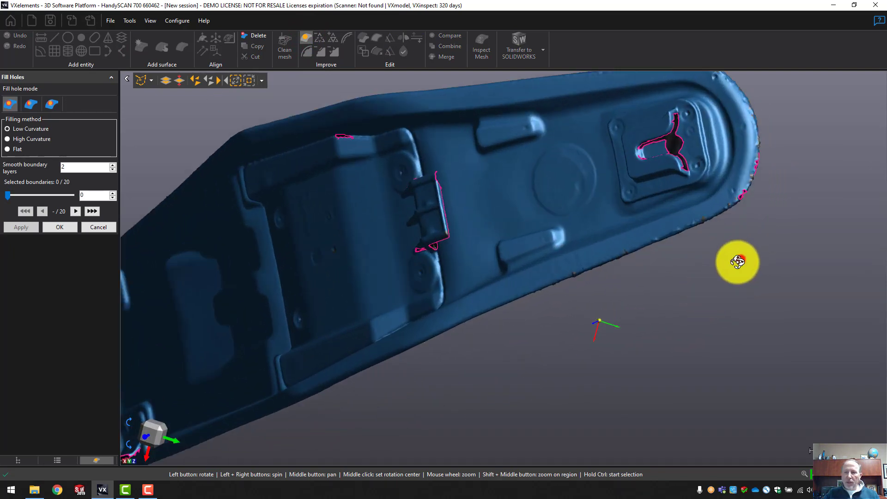
{"action": "mouse_move", "coordinate": [737, 263]}
{"action": "left_mouse_down"}
{"action": "mouse_move", "coordinate": [722, 270]}
{"action": "mouse_move", "coordinate": [736, 263]}
{"action": "left_mouse_up"}
{"action": "scroll", "coordinate": [736, 264], "scroll_direction": "up", "scroll_amount": 3}
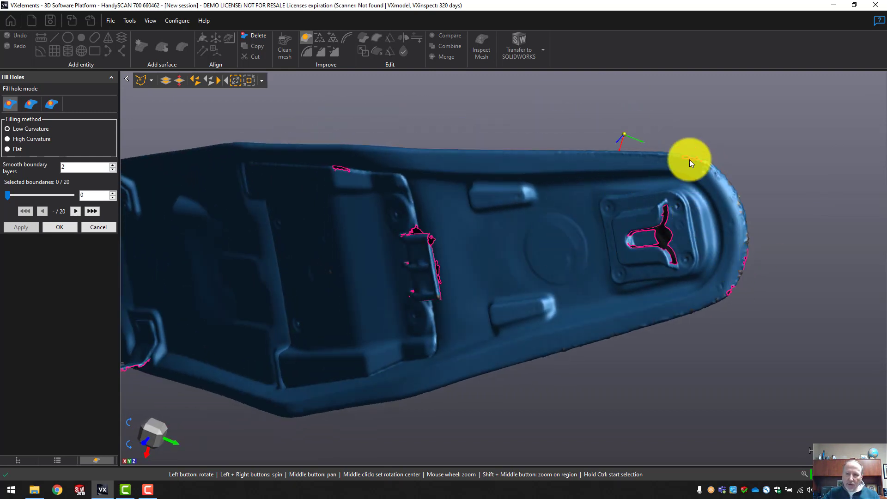
{"action": "scroll", "coordinate": [680, 251], "scroll_direction": "up", "scroll_amount": 4}
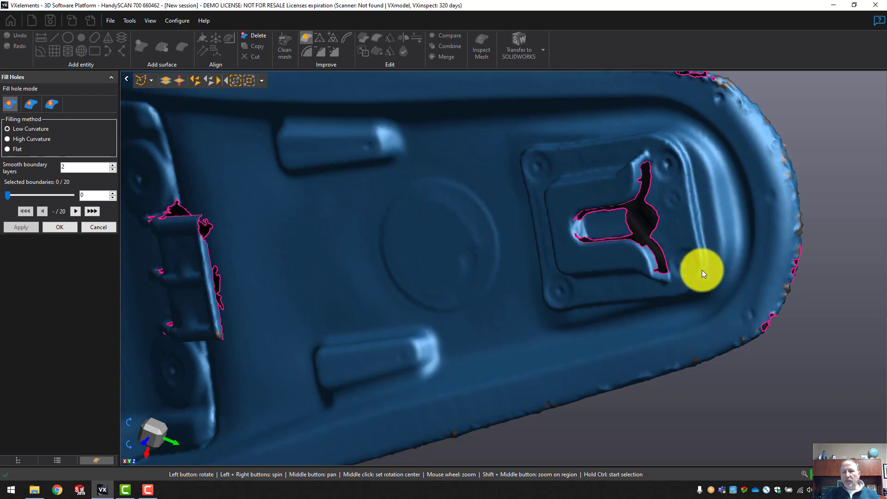
{"action": "left_click", "coordinate": [659, 228]}
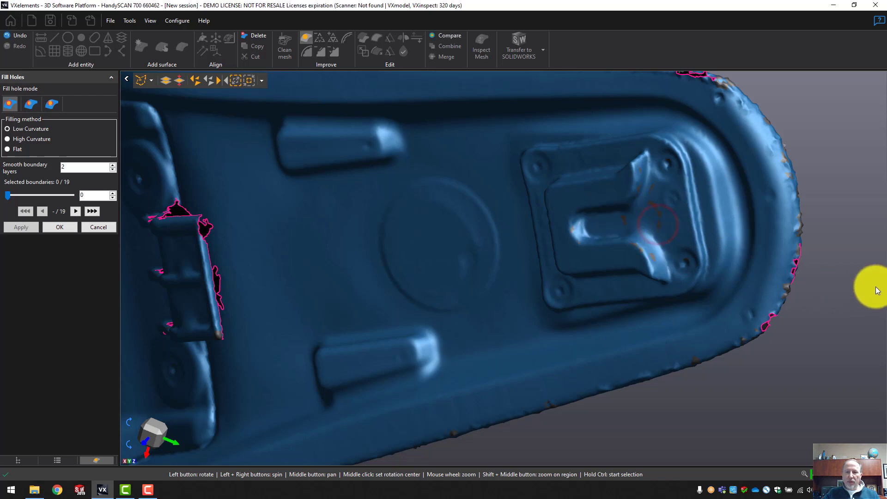
Fill the three holes along the rim of the seat's rounded end.
{"action": "left_click_drag", "start_coordinate": [837, 280], "coordinate": [832, 283]}
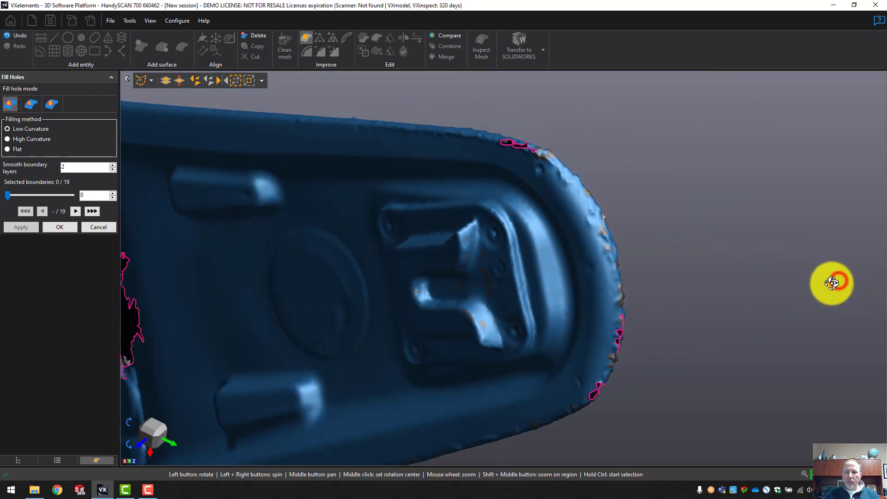
{"action": "left_click", "coordinate": [594, 401]}
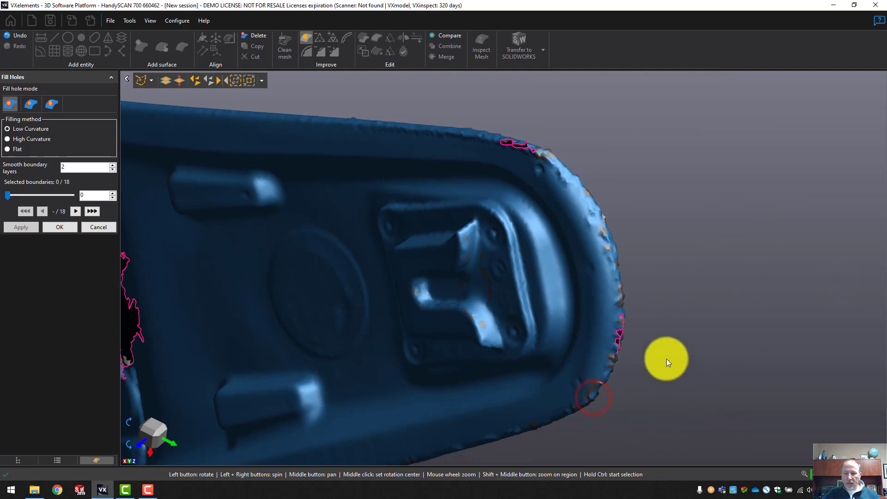
{"action": "left_click", "coordinate": [621, 334]}
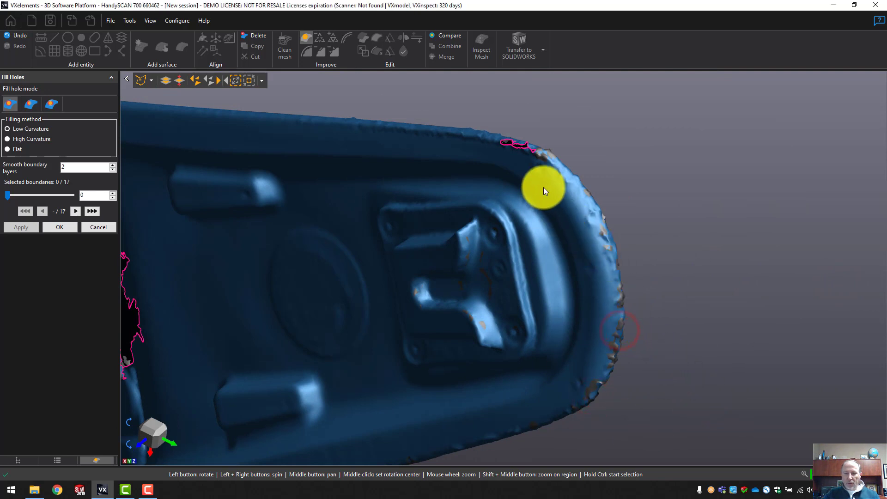
{"action": "left_click", "coordinate": [519, 151]}
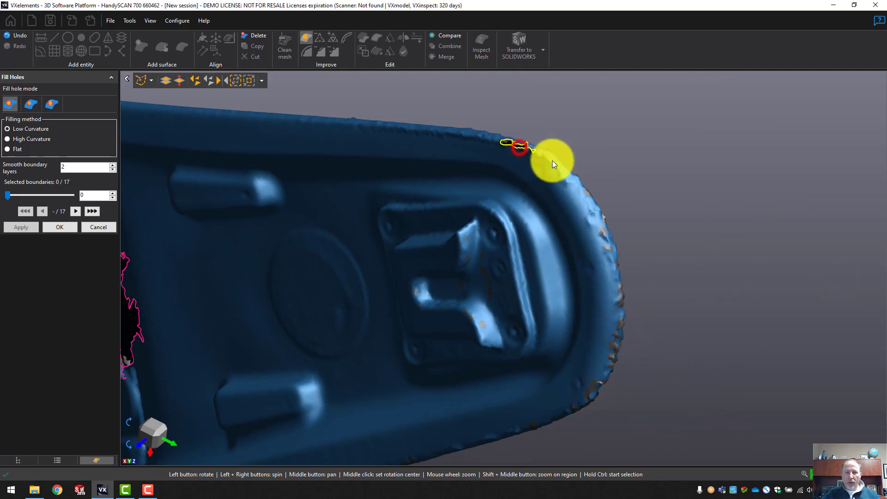
Fill the hole on the lowest rib of the bracket on the seat's underside.
{"action": "left_click_drag", "start_coordinate": [622, 199], "coordinate": [639, 194]}
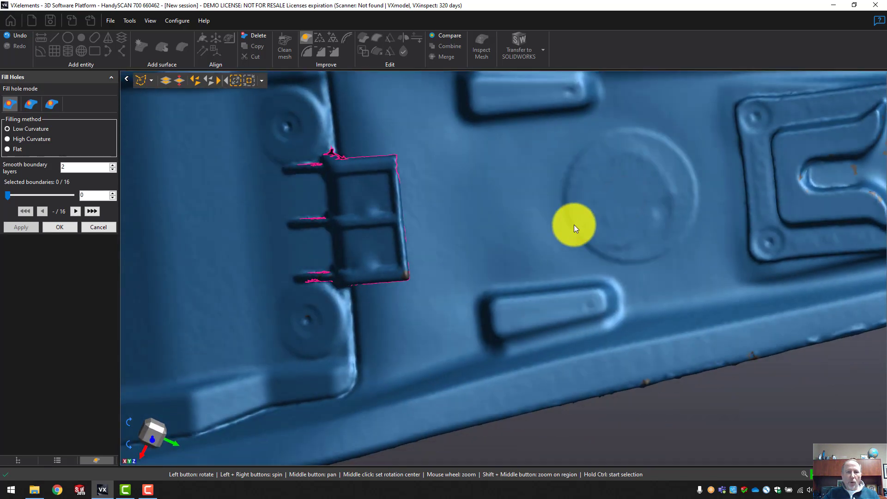
{"action": "left_click_drag", "start_coordinate": [510, 243], "coordinate": [514, 246]}
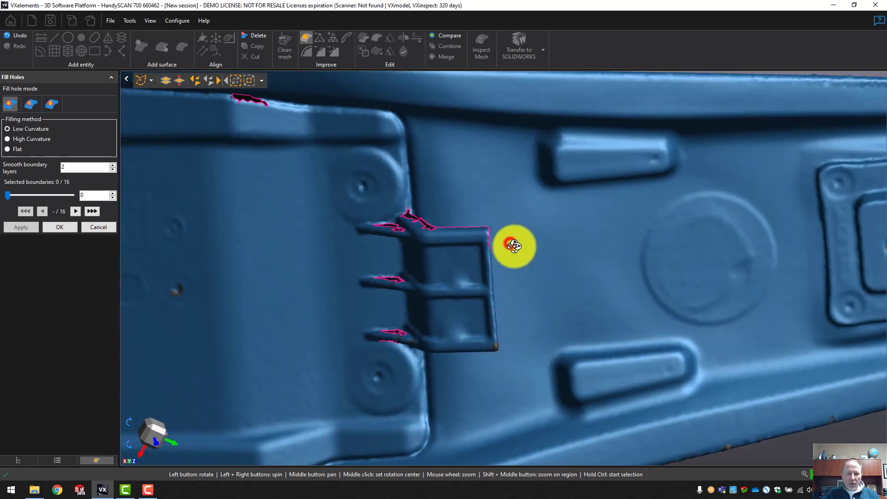
{"action": "left_click", "coordinate": [396, 332]}
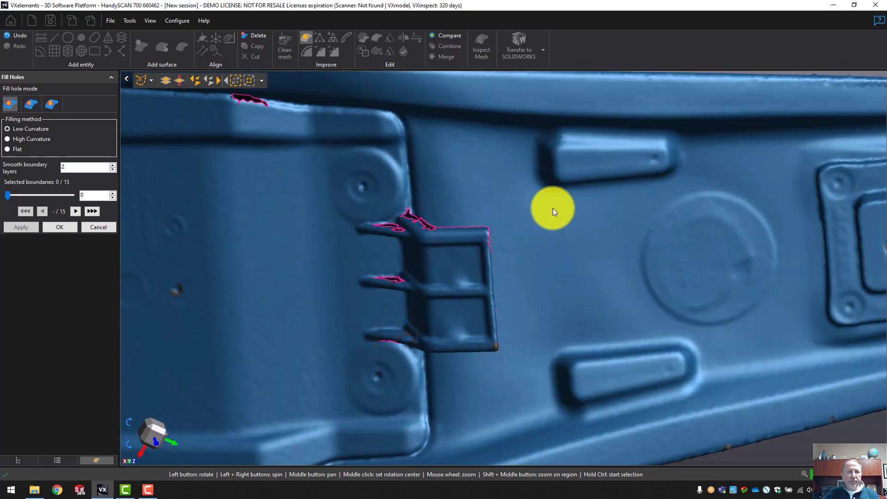
Select all remaining hole boundaries at once, fill them with the Low Curvature method and finish the hole filling.
{"action": "scroll", "coordinate": [548, 293], "scroll_direction": "down", "scroll_amount": 3}
{"action": "left_click_drag", "start_coordinate": [611, 295], "coordinate": [629, 297]}
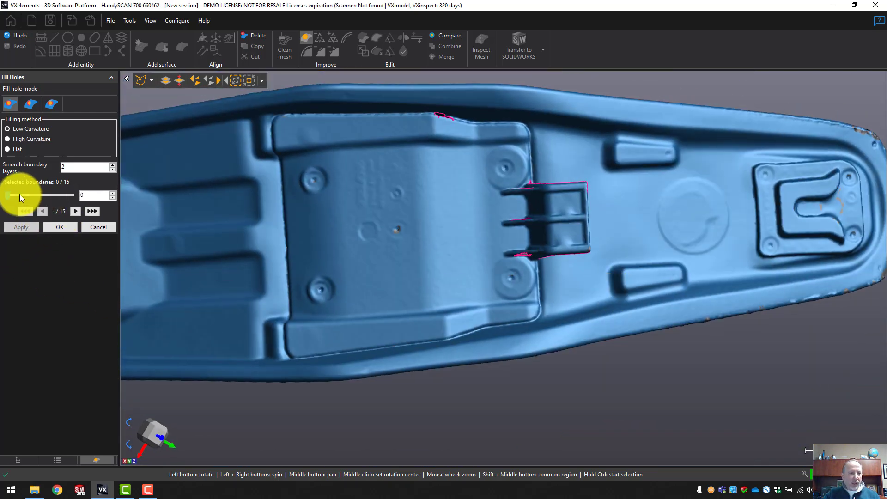
{"action": "left_click_drag", "start_coordinate": [8, 196], "coordinate": [77, 197]}
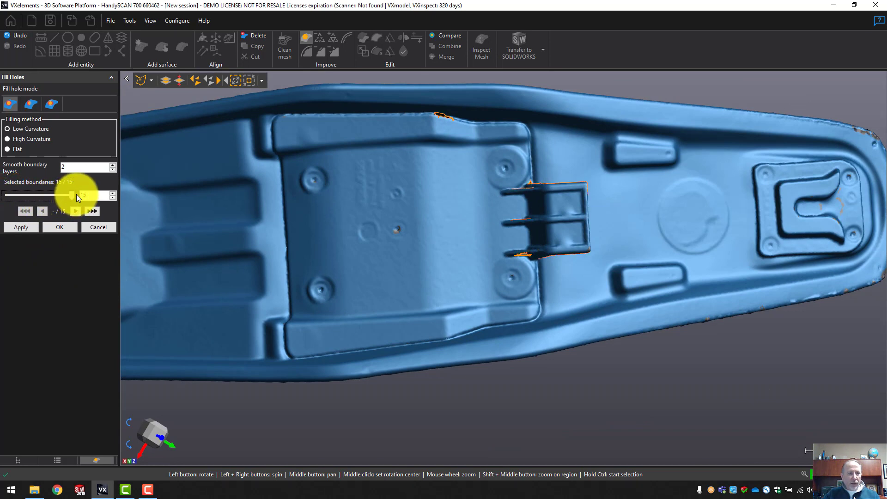
{"action": "left_click", "coordinate": [21, 227]}
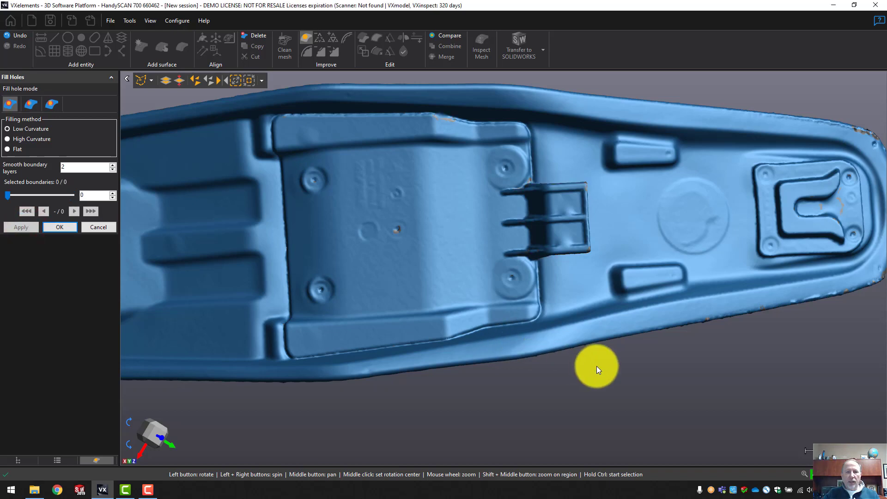
{"action": "left_click", "coordinate": [56, 227]}
Run the watertight operation on the filled seat mesh to check that it is closed.
{"action": "left_click_drag", "start_coordinate": [728, 187], "coordinate": [556, 325]}
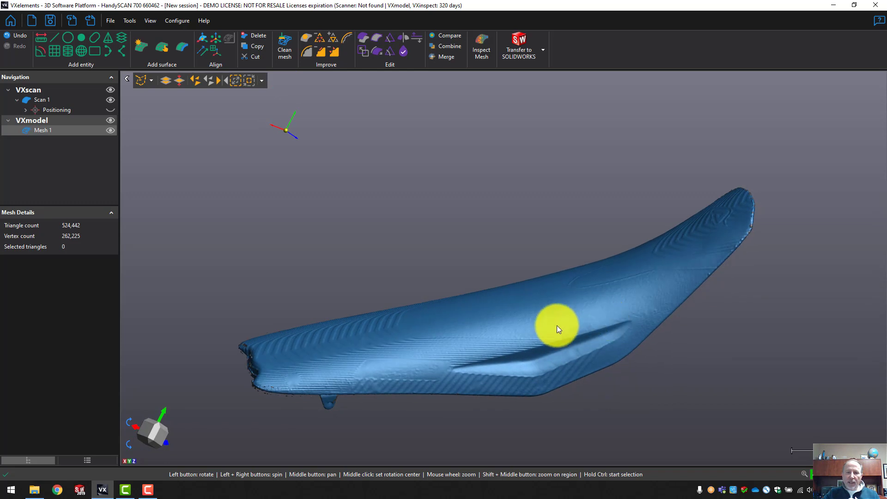
{"action": "scroll", "coordinate": [556, 326], "scroll_direction": "up", "scroll_amount": 5}
{"action": "scroll", "coordinate": [530, 277], "scroll_direction": "down", "scroll_amount": 1}
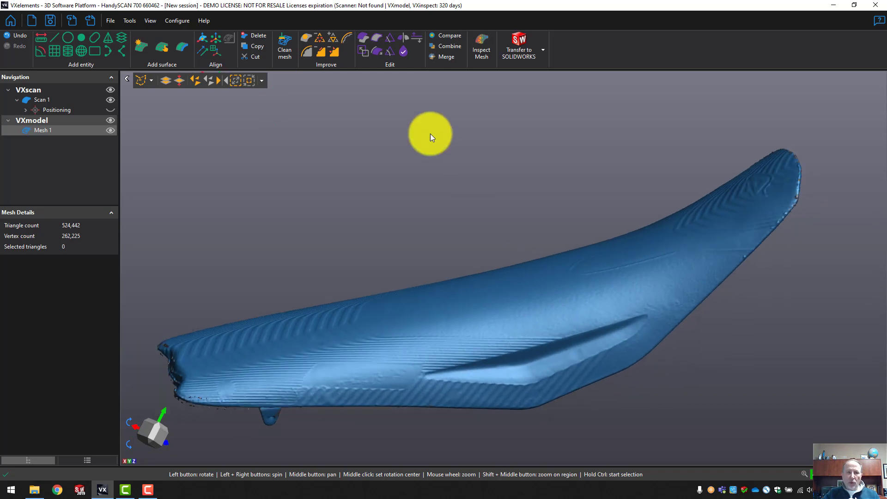
{"action": "left_click", "coordinate": [401, 52]}
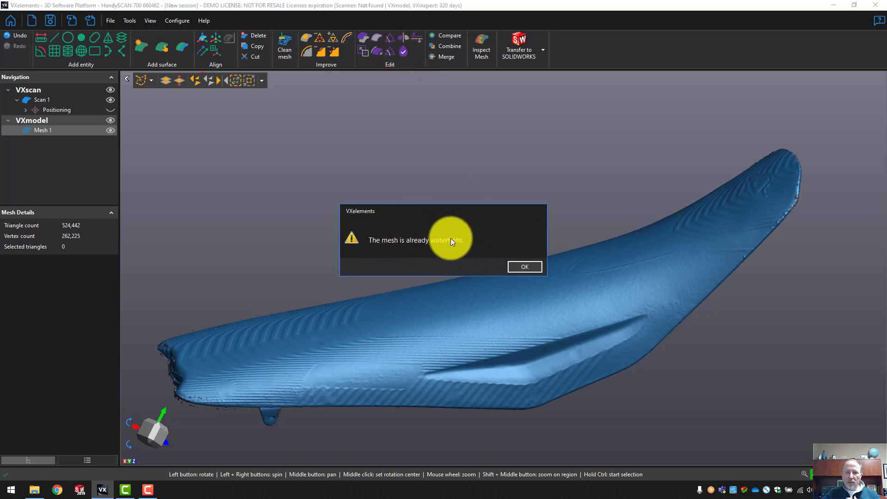
Close the watertight notice and complete the watertight remesh at the preset resolution, keeping the original mesh.
{"action": "left_click", "coordinate": [527, 267]}
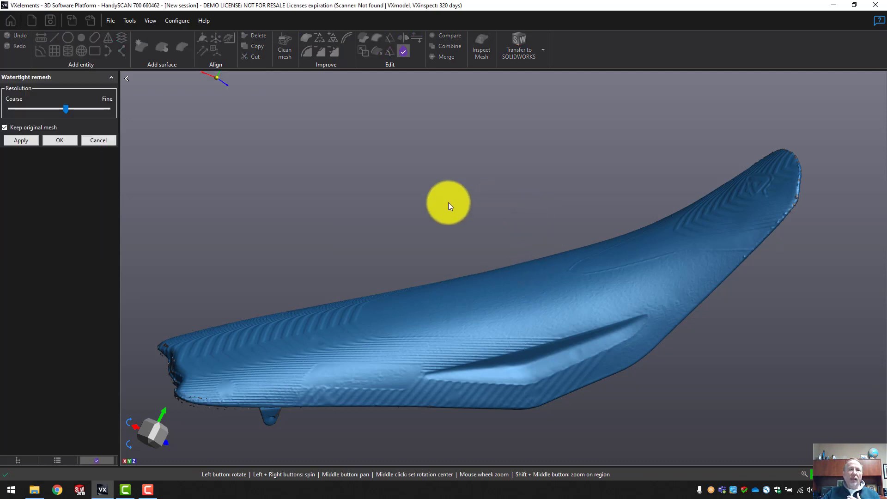
{"action": "left_click", "coordinate": [59, 140]}
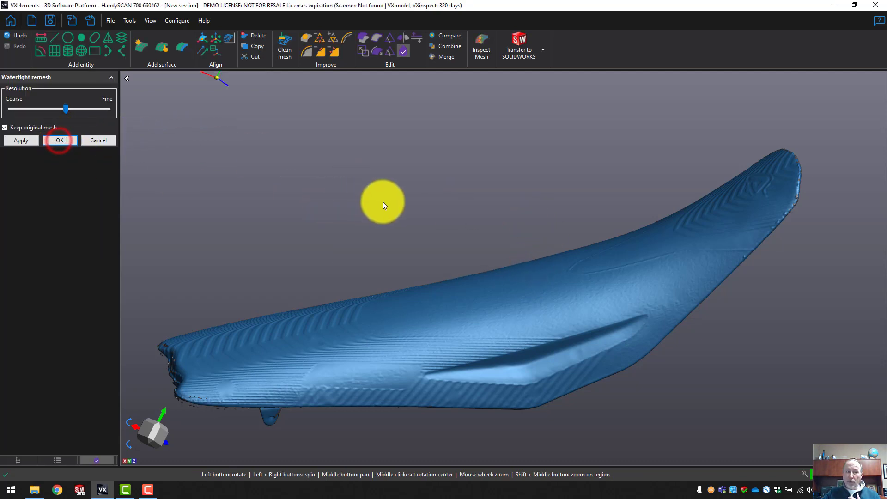
{"action": "scroll", "coordinate": [414, 225], "scroll_direction": "down", "scroll_amount": 1}
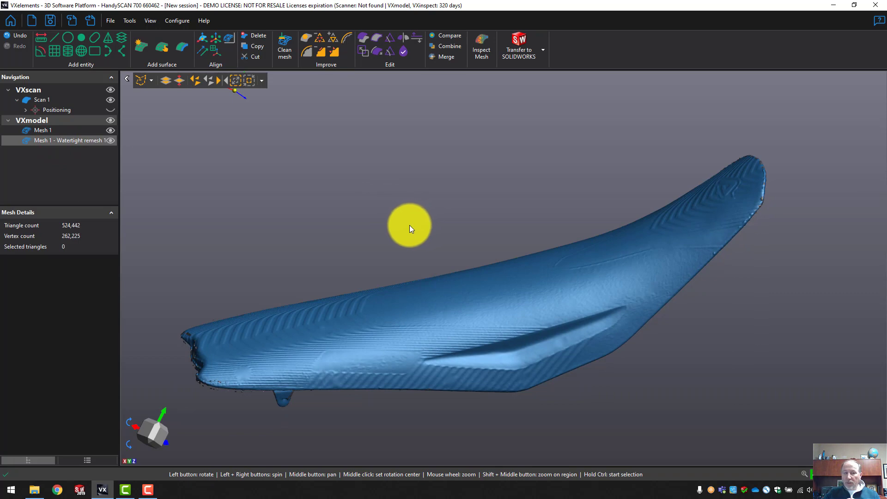
{"action": "scroll", "coordinate": [409, 226], "scroll_direction": "up", "scroll_amount": 1}
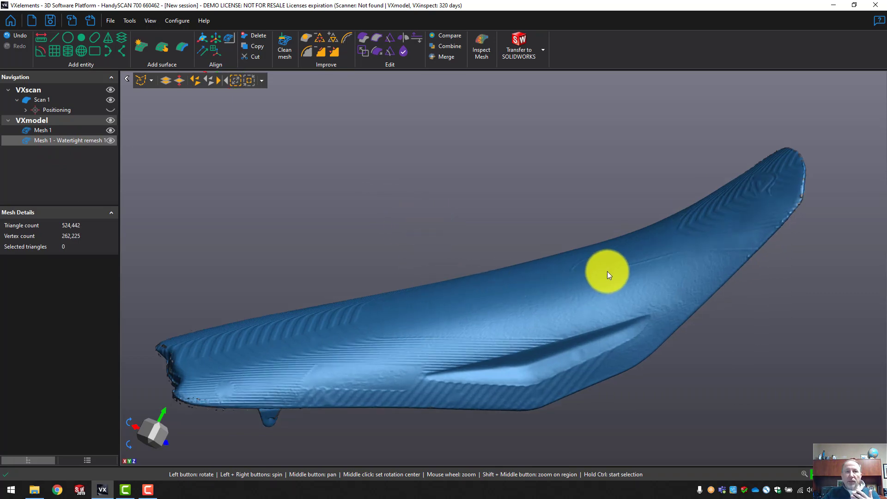
Open the mesh export for the watertight remesh to check its file settings, and leave it without saving.
{"action": "left_click", "coordinate": [109, 21]}
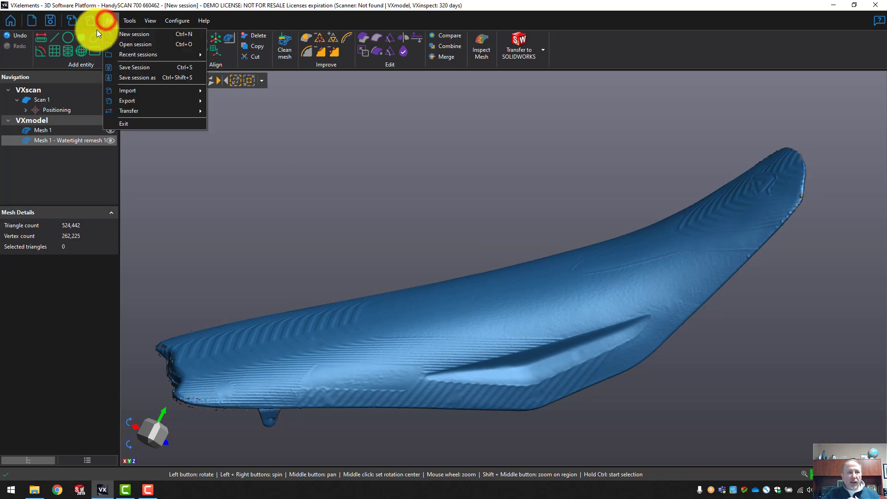
{"action": "mouse_move", "coordinate": [129, 102]}
{"action": "left_click", "coordinate": [243, 111]}
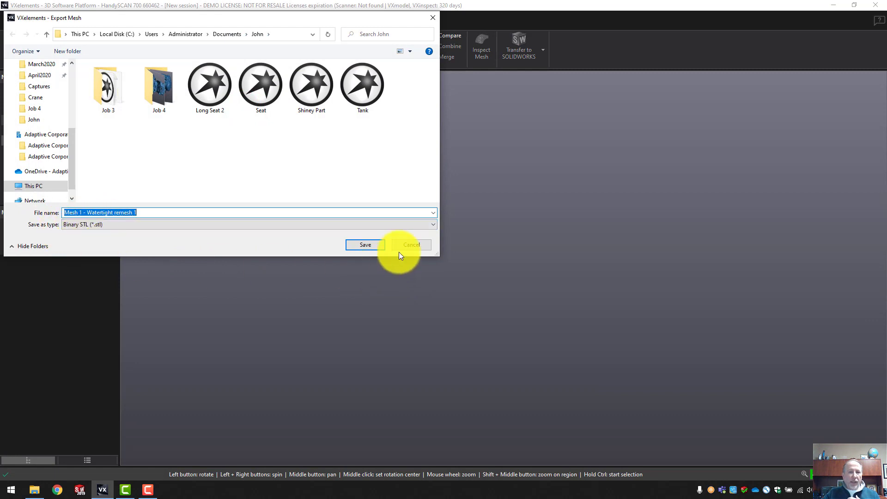
{"action": "left_click", "coordinate": [418, 242]}
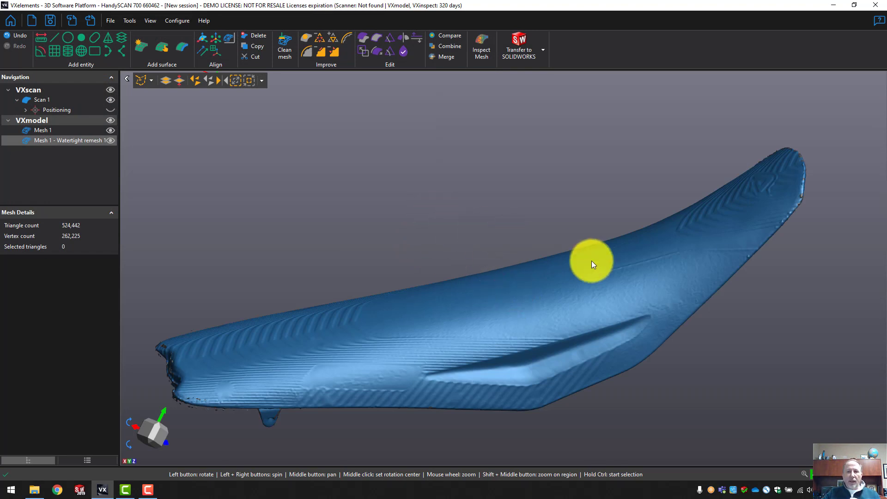
Preview and create Surface 1 on the watertight remesh with approximately 2500 patches and 8 control points, without aligning to boundaries.
{"action": "left_click_drag", "start_coordinate": [694, 337], "coordinate": [696, 342]}
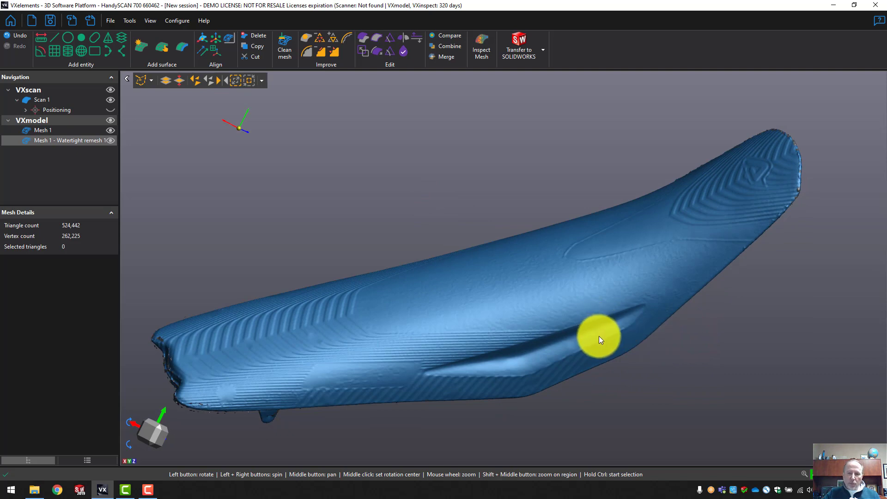
{"action": "middle_click_drag", "start_coordinate": [599, 337], "coordinate": [628, 307]}
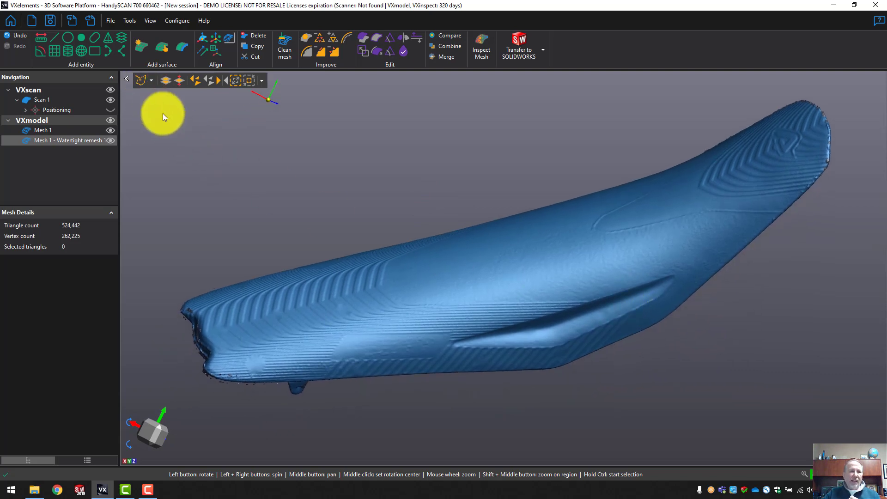
{"action": "left_click", "coordinate": [137, 53]}
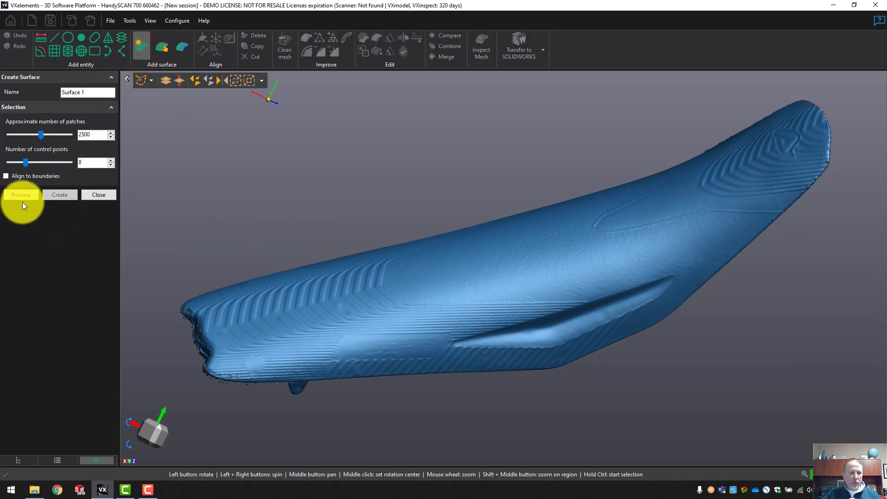
{"action": "left_click", "coordinate": [14, 196]}
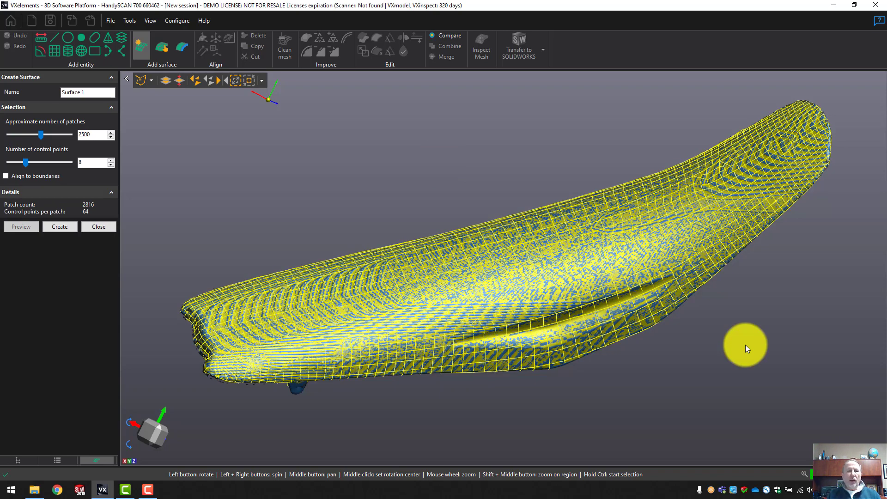
{"action": "left_click", "coordinate": [64, 226]}
{"action": "left_click", "coordinate": [103, 195]}
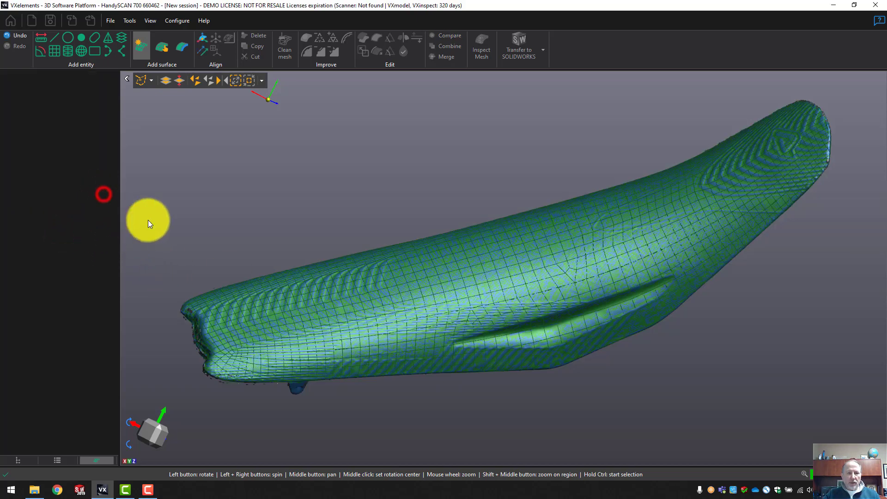
Hide the scan, Mesh 1 and the watertight remesh, and show only the surface entity of the seat.
{"action": "left_click_drag", "start_coordinate": [314, 245], "coordinate": [483, 269]}
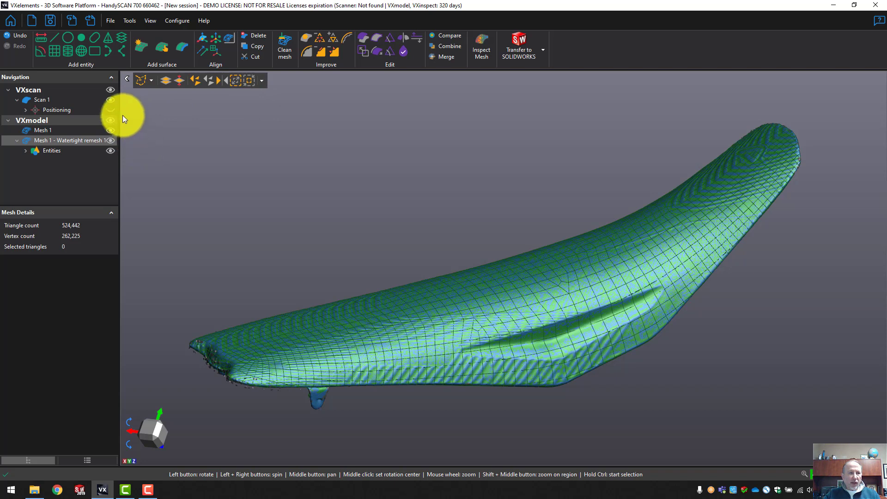
{"action": "left_click", "coordinate": [111, 90]}
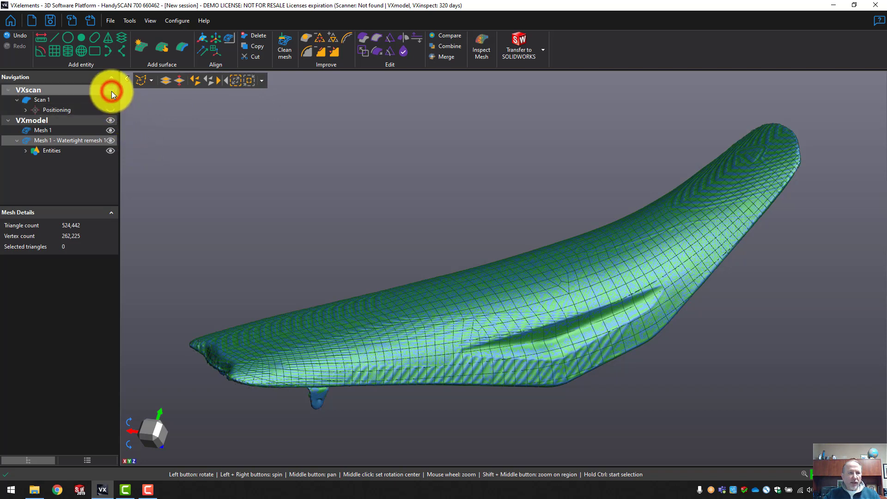
{"action": "left_click", "coordinate": [111, 129]}
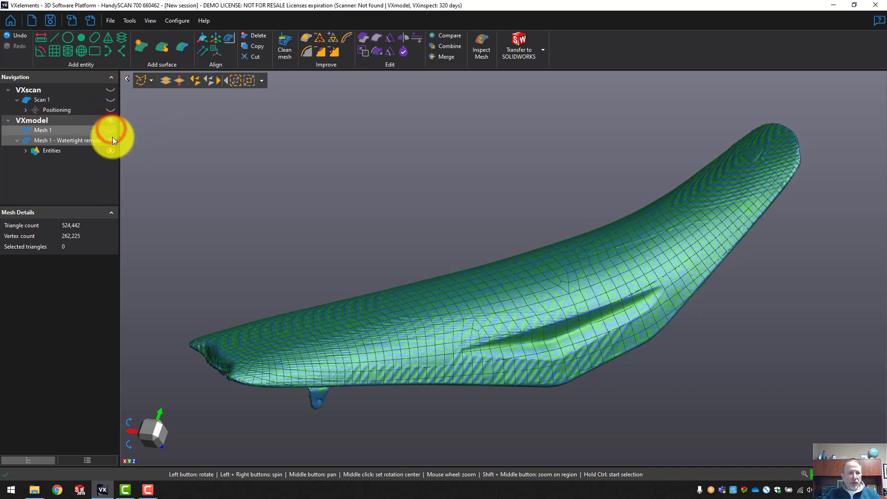
{"action": "left_click", "coordinate": [109, 139]}
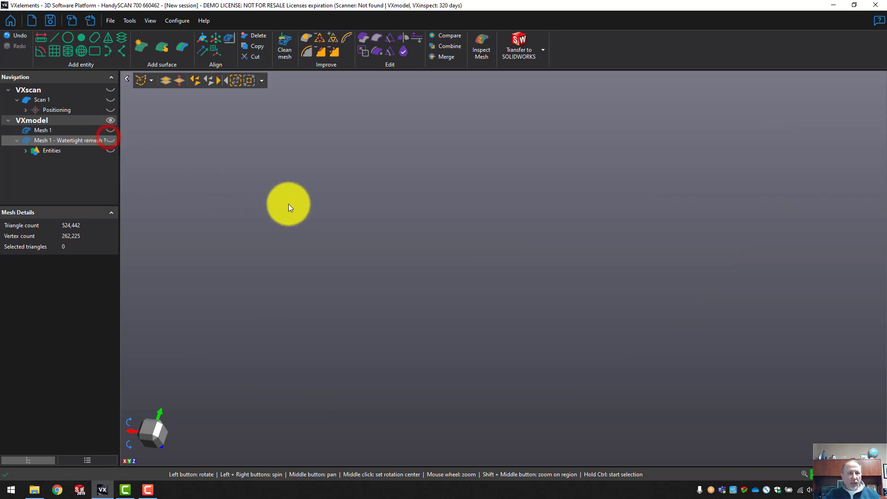
{"action": "left_click", "coordinate": [111, 151]}
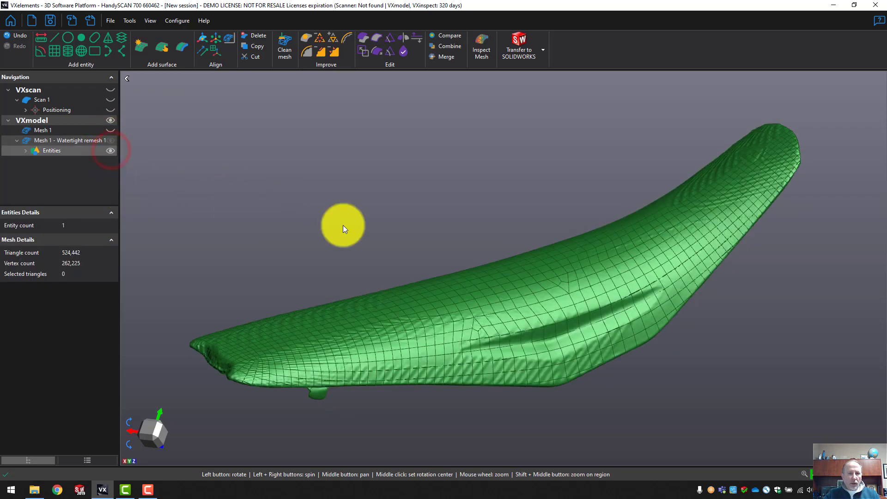
{"action": "left_click_drag", "start_coordinate": [456, 238], "coordinate": [443, 214]}
Check the file types for exporting the surface entities and the options for transferring them to CAD programs, without exporting anything.
{"action": "left_click", "coordinate": [115, 24]}
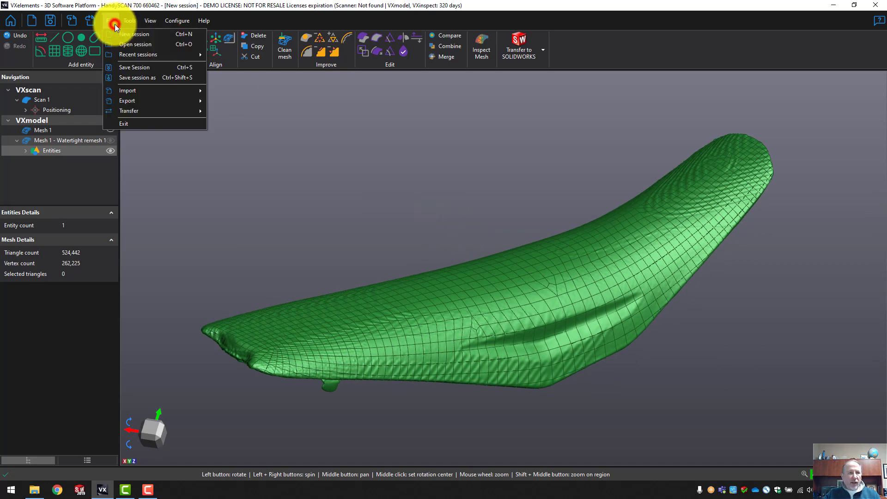
{"action": "mouse_move", "coordinate": [137, 102]}
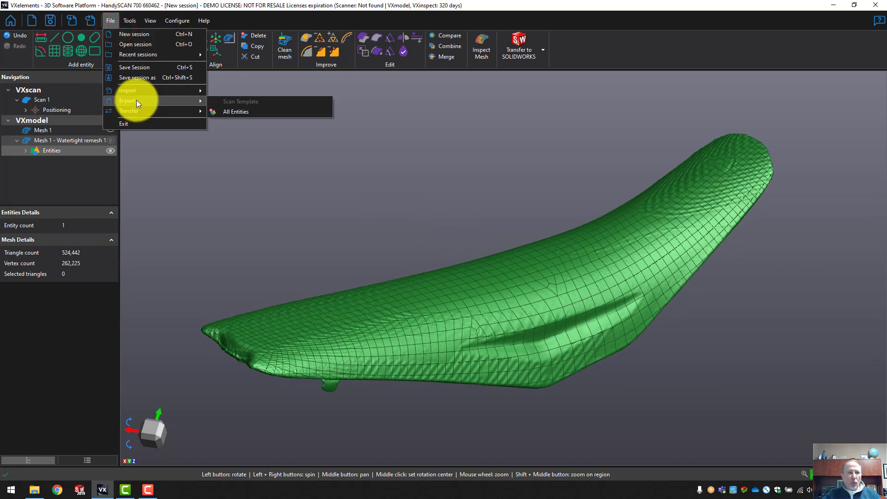
{"action": "mouse_move", "coordinate": [187, 110]}
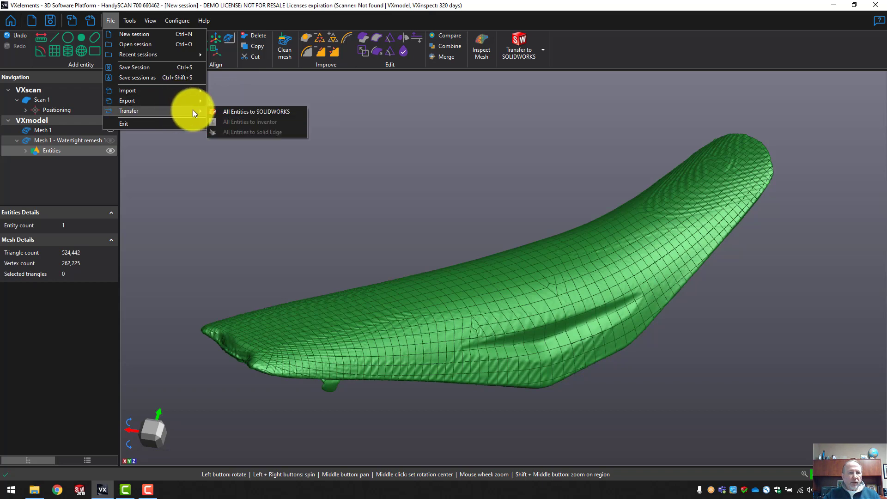
{"action": "left_click", "coordinate": [217, 111]}
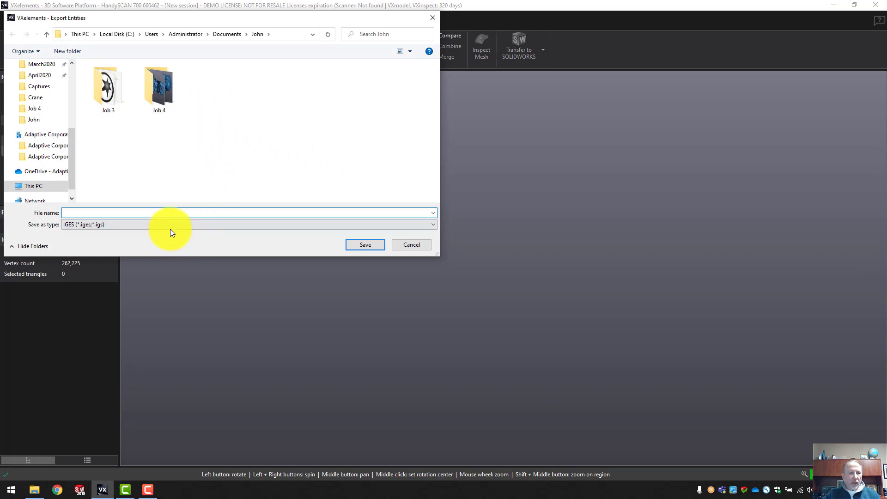
{"action": "left_click", "coordinate": [170, 224]}
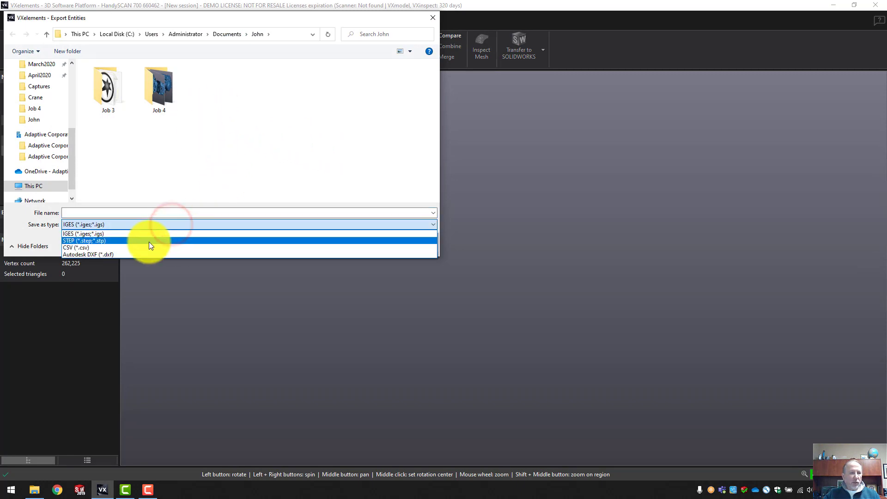
{"action": "left_click", "coordinate": [219, 311]}
{"action": "left_click", "coordinate": [403, 244]}
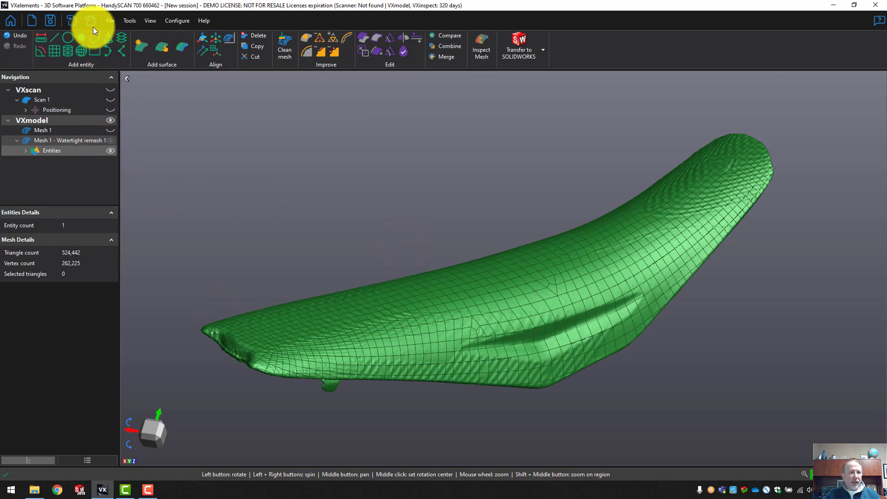
{"action": "left_click", "coordinate": [109, 21]}
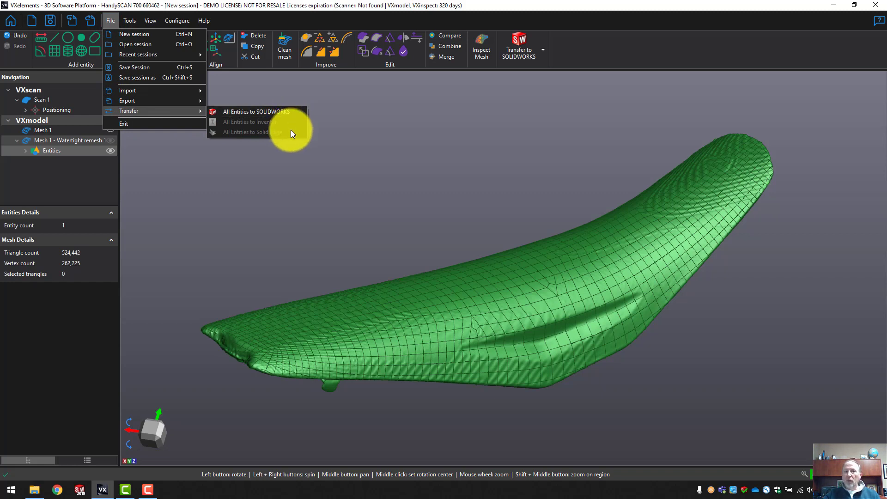
{"action": "left_click", "coordinate": [365, 155]}
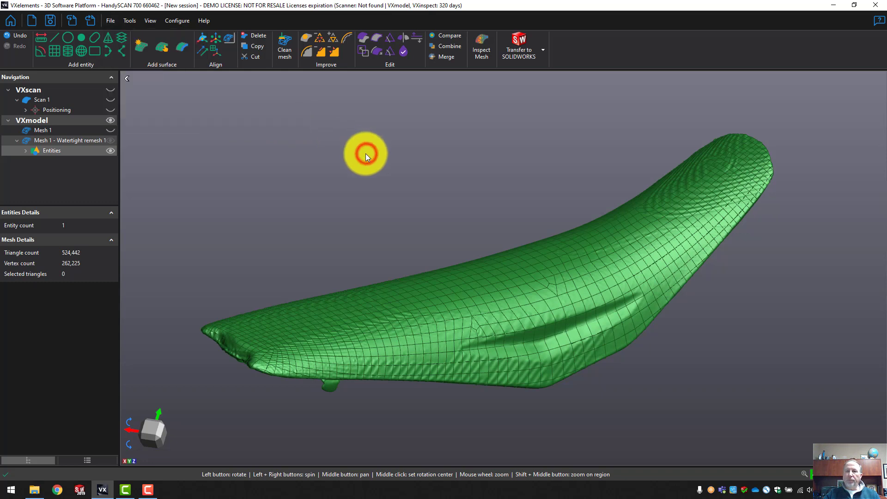